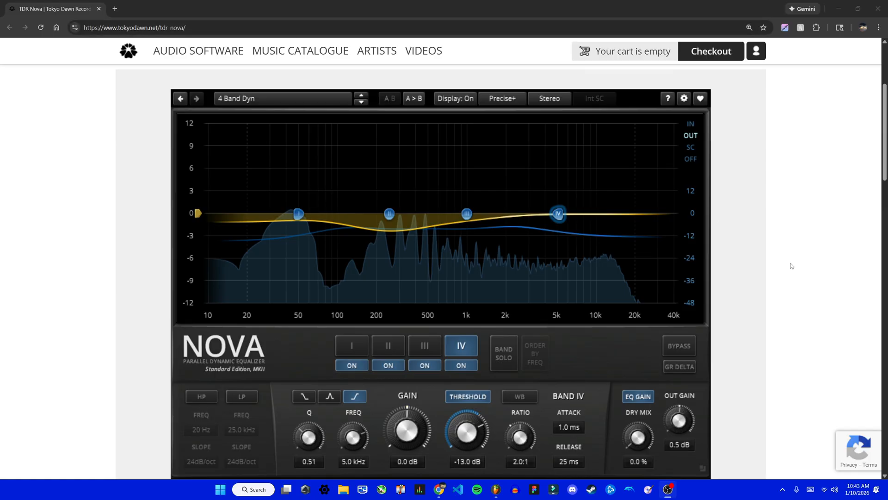
- Download the free TDR Nova Windows installer, accepting the freeware end user license agreement
scroll(792, 266, "down", 3)
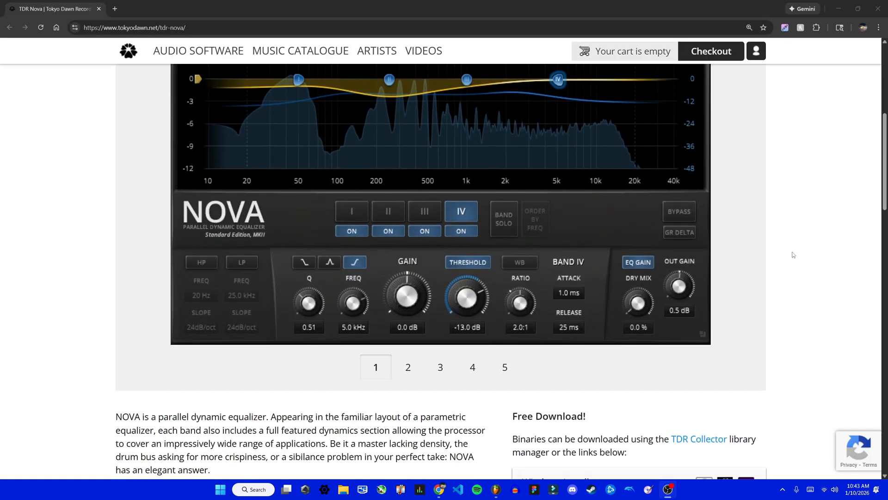
scroll(792, 254, "down", 6)
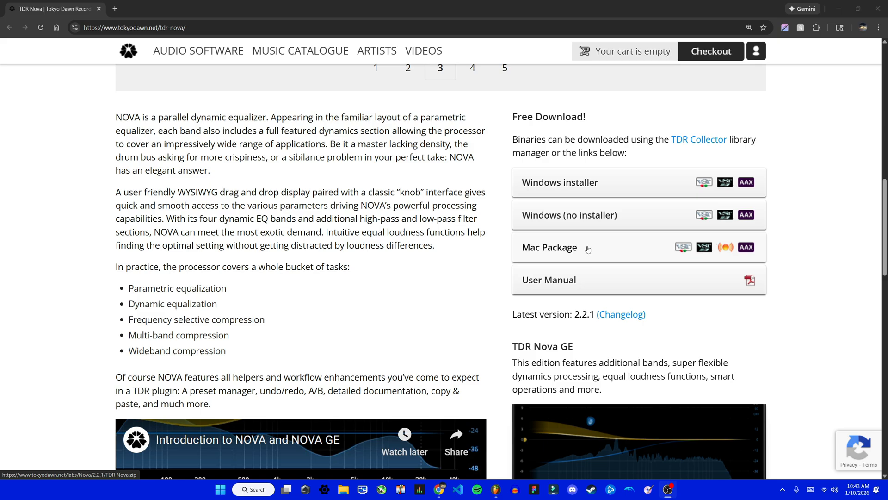
left_click(596, 182)
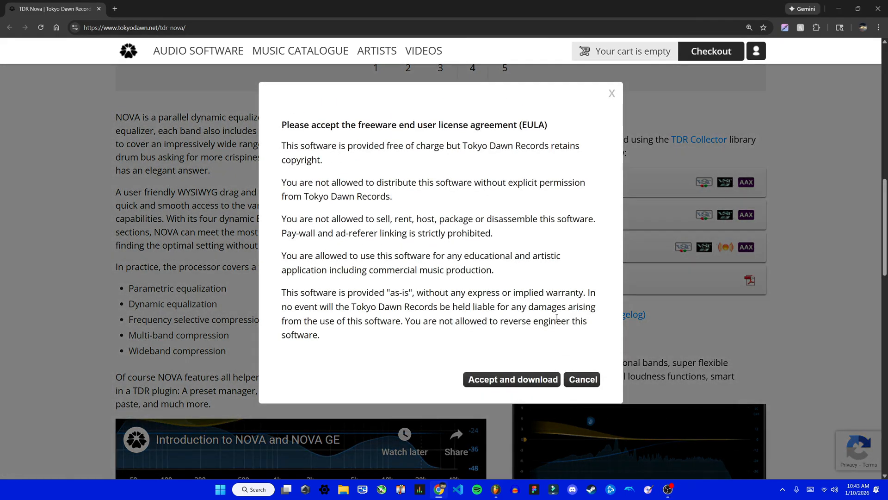
left_click(502, 379)
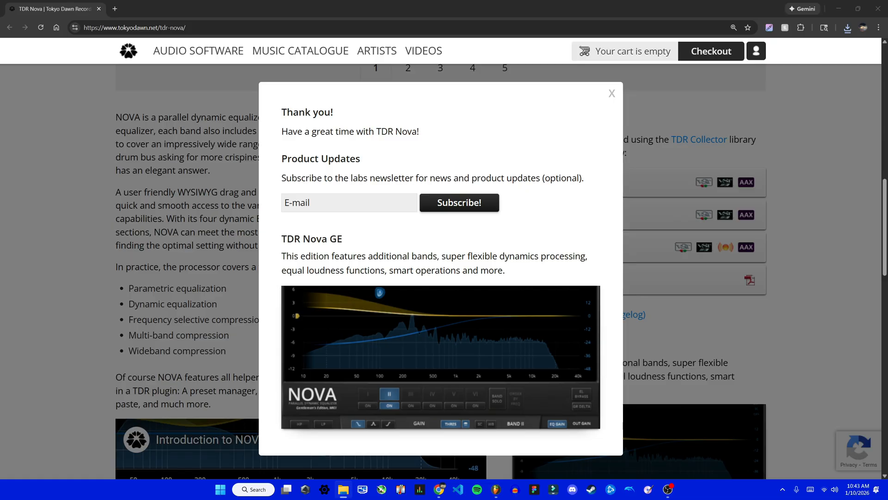
- Run TDR Nova - setup.exe from the downloaded zip archive and allow it to make changes to the device
left_click_drag(555, 1, 511, 124)
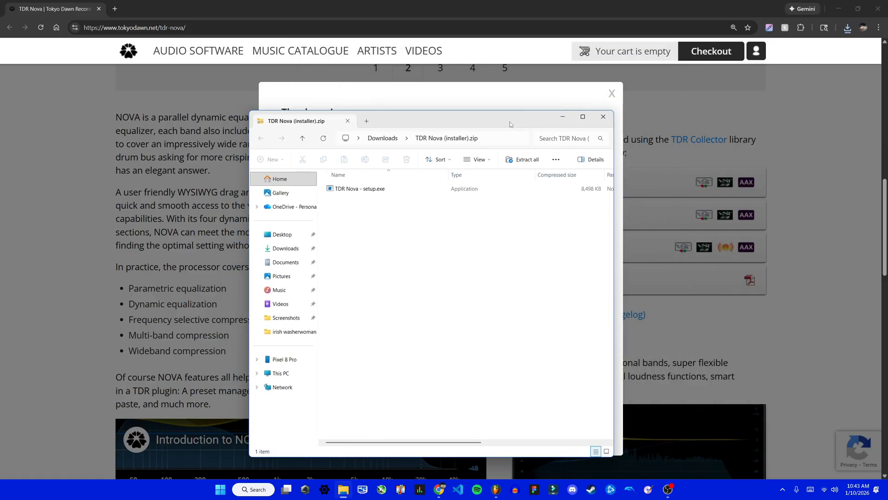
double_click(375, 190)
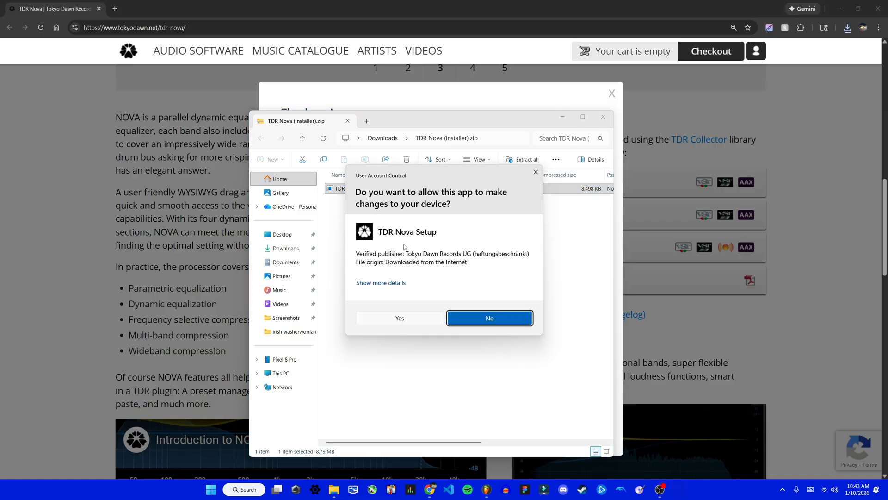
left_click(416, 320)
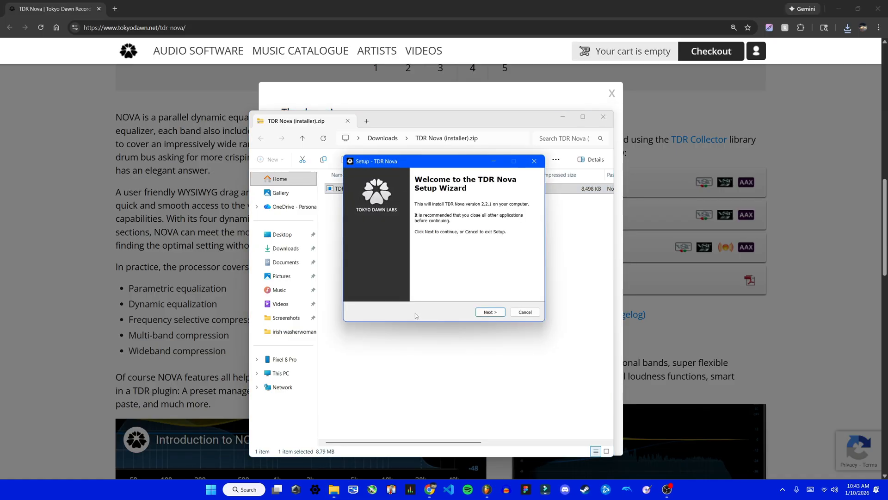
- Accept the setup license agreement, keeping the default destination folder and the Full installation with all VST2, VST3 and AAX components
left_click(491, 312)
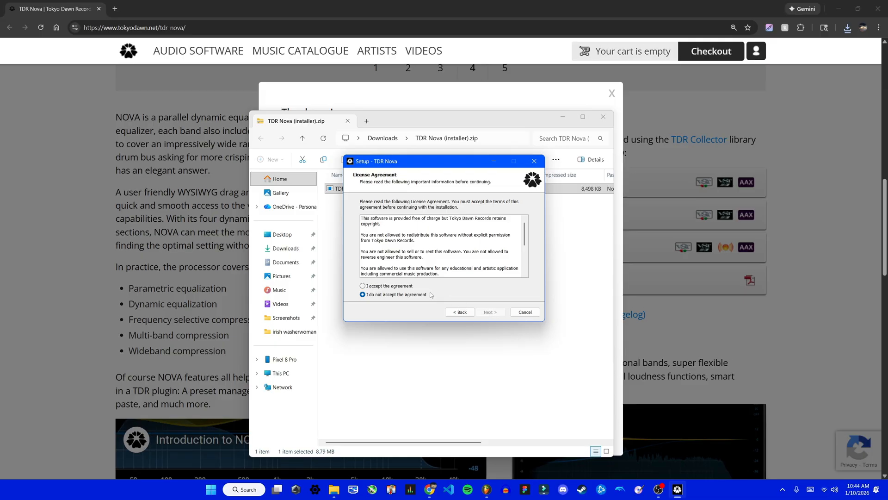
left_click(410, 287)
left_click(491, 312)
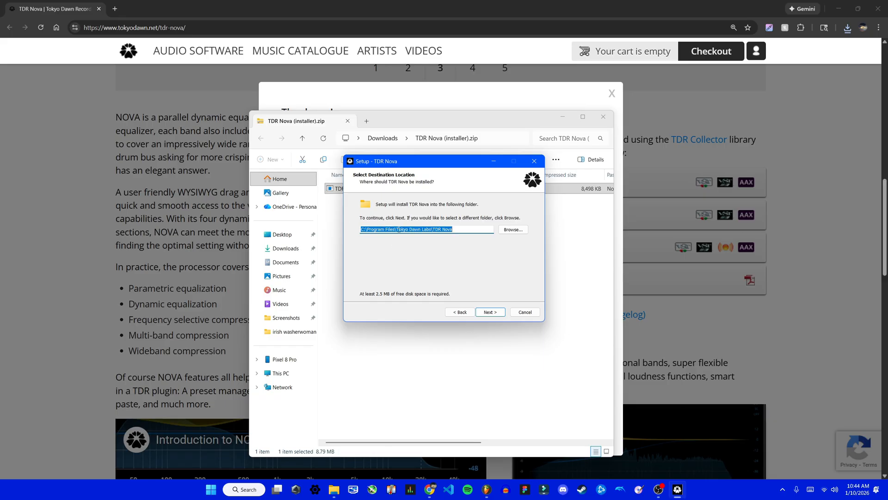
left_click(497, 312)
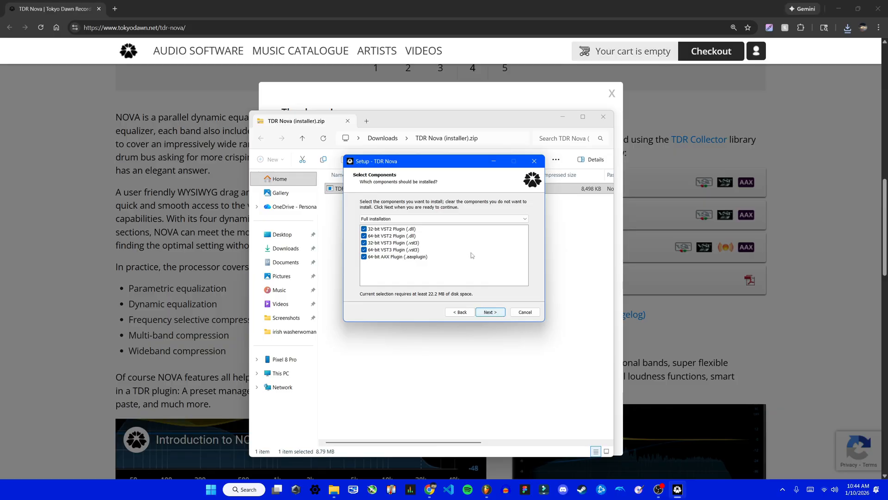
left_click(492, 314)
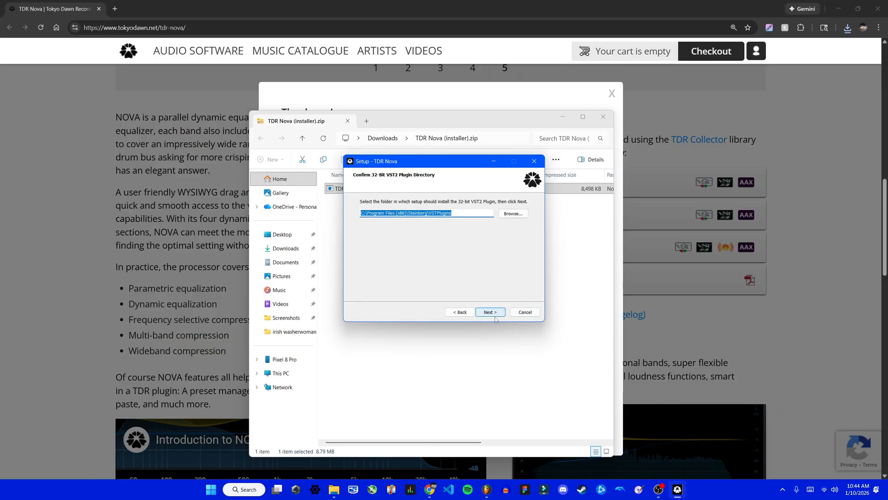
- Keep the default directories for all plugin formats, install TDR Nova and finish the setup wizard
left_click(496, 314)
left_click(497, 313)
left_click(497, 314)
left_click(497, 313)
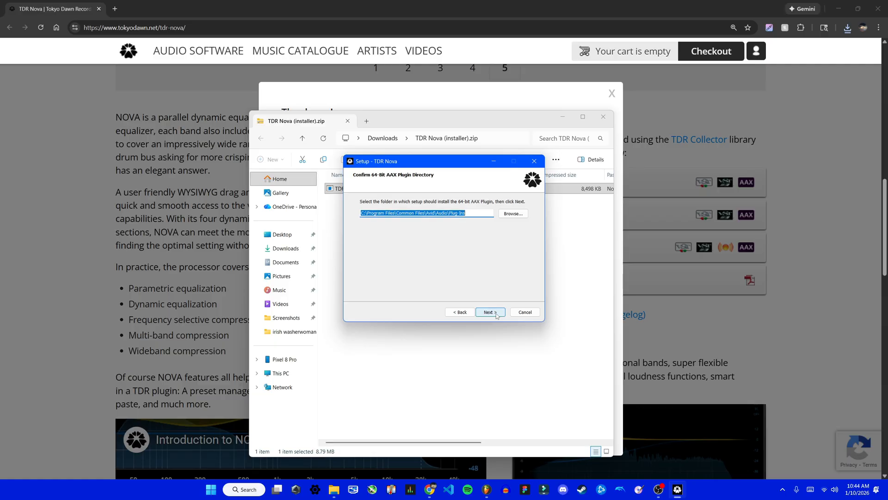
left_click(496, 313)
left_click(496, 313)
left_click(497, 313)
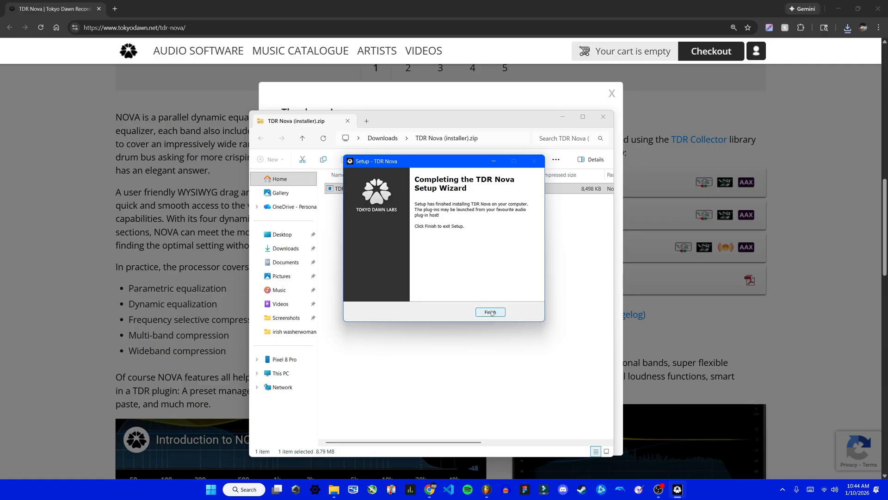
left_click(491, 312)
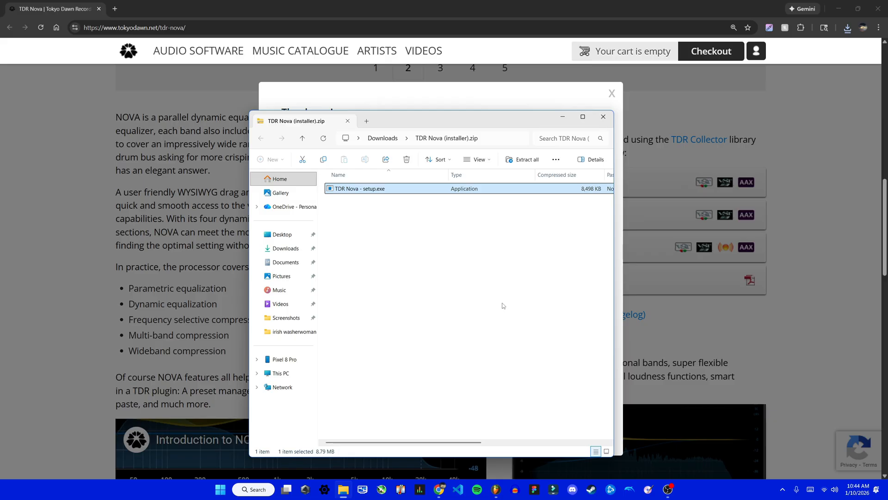
- Close the installer archive window and the download thank-you dialog, and switch to FL Studio
left_click(602, 117)
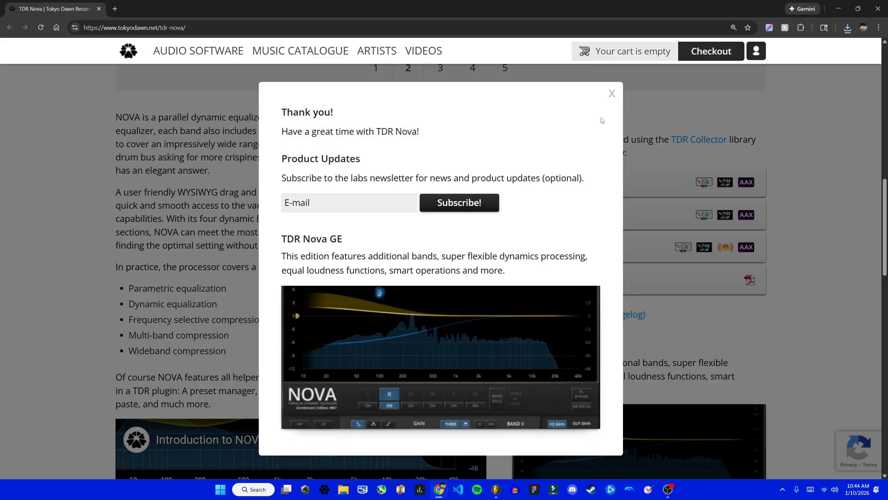
left_click(613, 92)
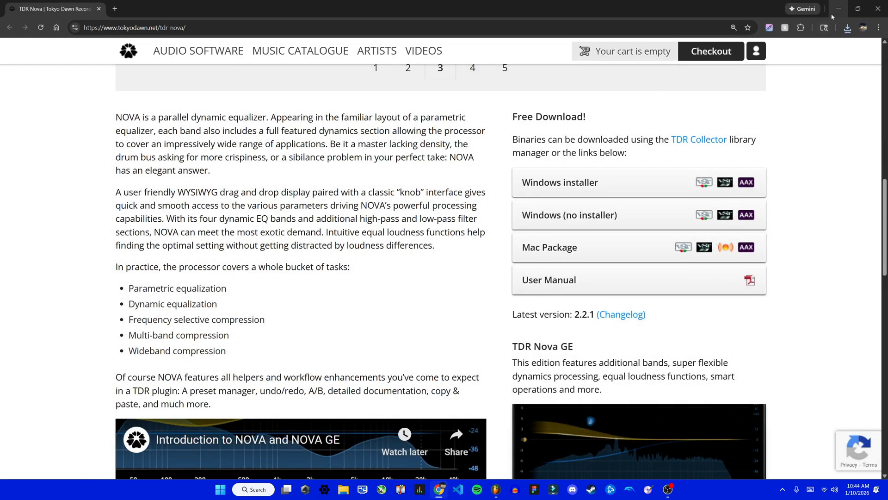
left_click(498, 495)
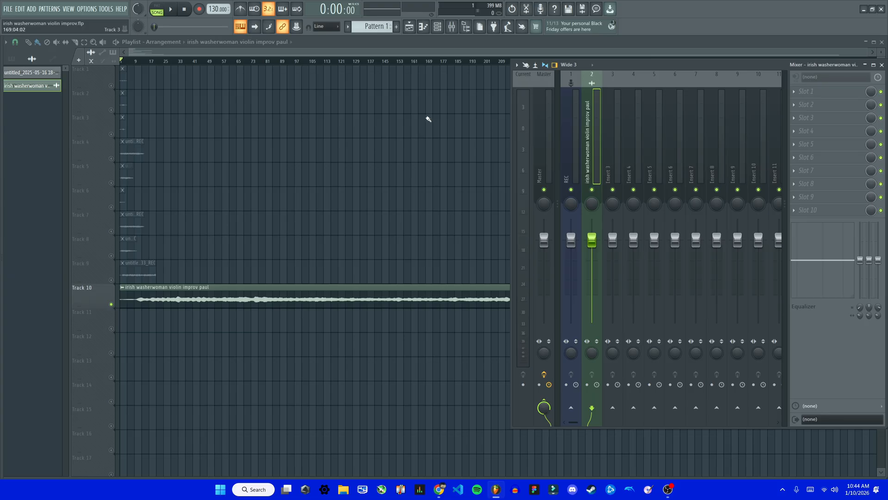
- Look through the full effect plugin list for mixer slot 1 for TDR Nova and close the list
left_click(825, 95)
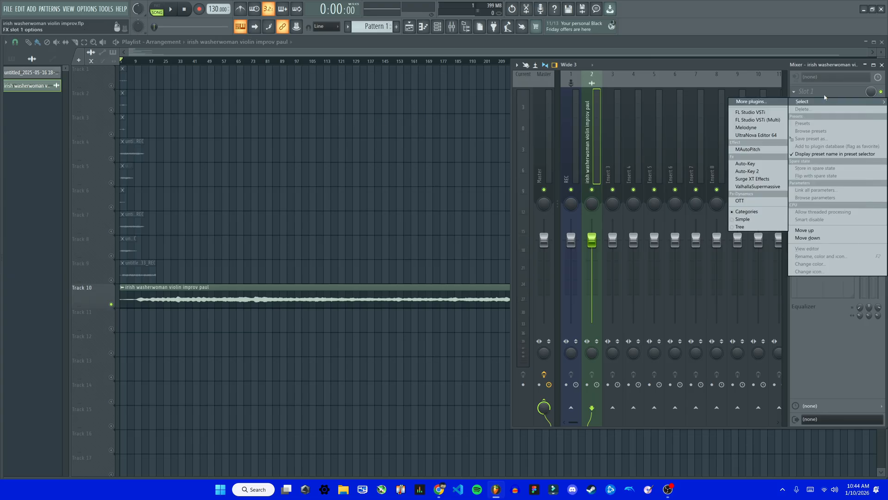
left_click(752, 101)
scroll(423, 373, "down", 13)
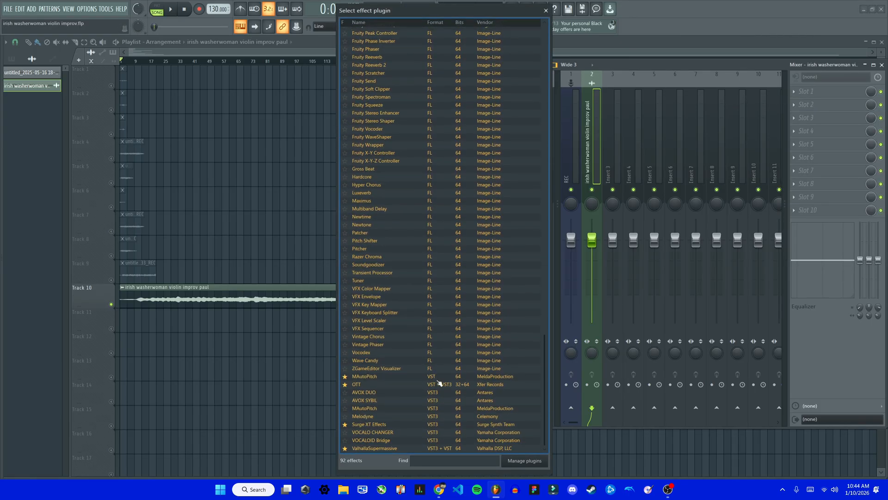
scroll(440, 382, "up", 12)
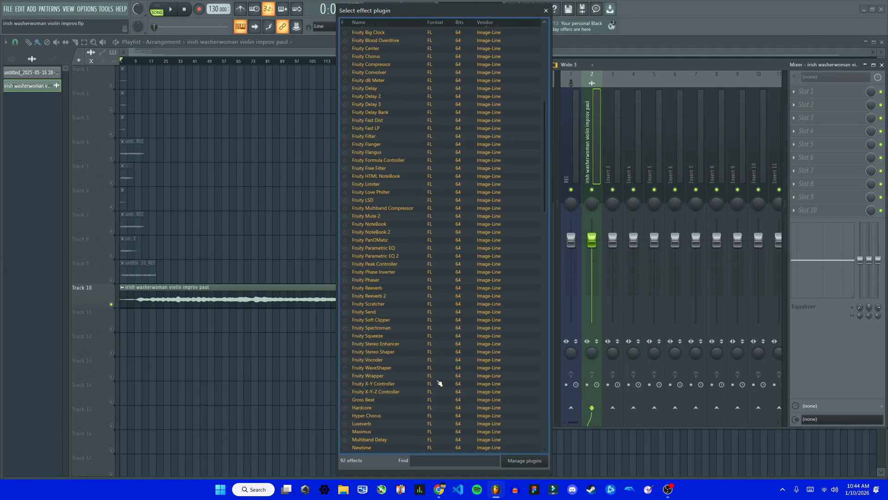
left_click(546, 10)
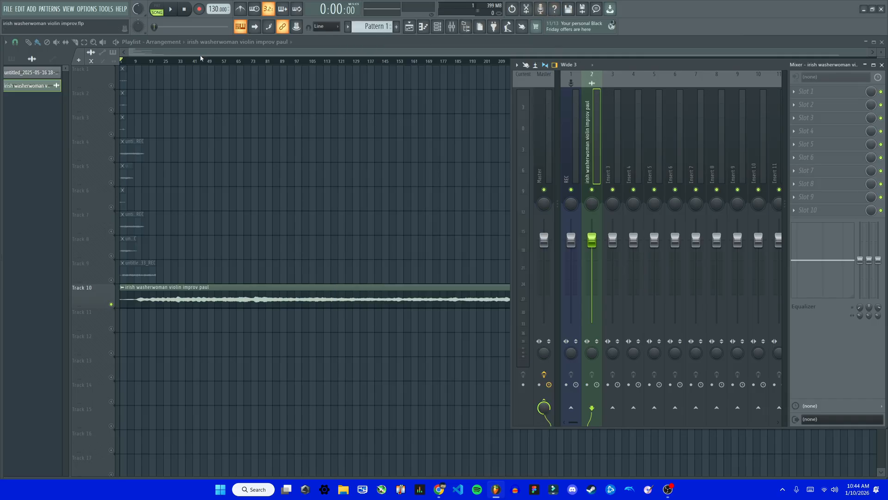
- Open the Plugin Manager and start a scan for installed plugins
left_click(85, 13)
left_click(32, 9)
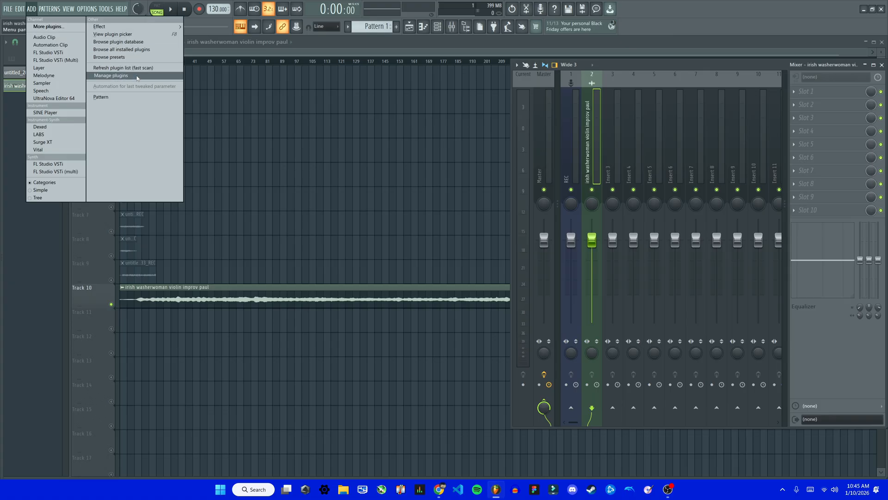
left_click(111, 75)
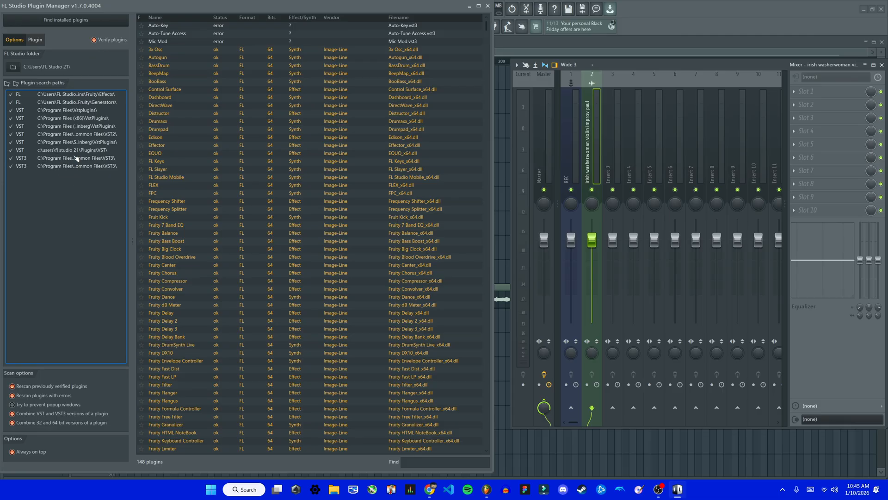
left_click(96, 22)
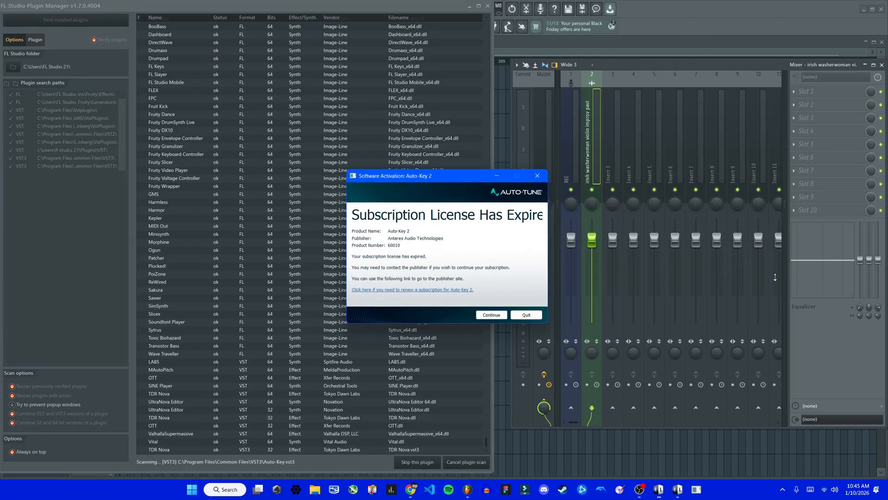
- Quit or cancel the Auto-Key 2, Duo 4, Mic Mod 4 and other license prompts so the plugin scan can continue
left_click(533, 316)
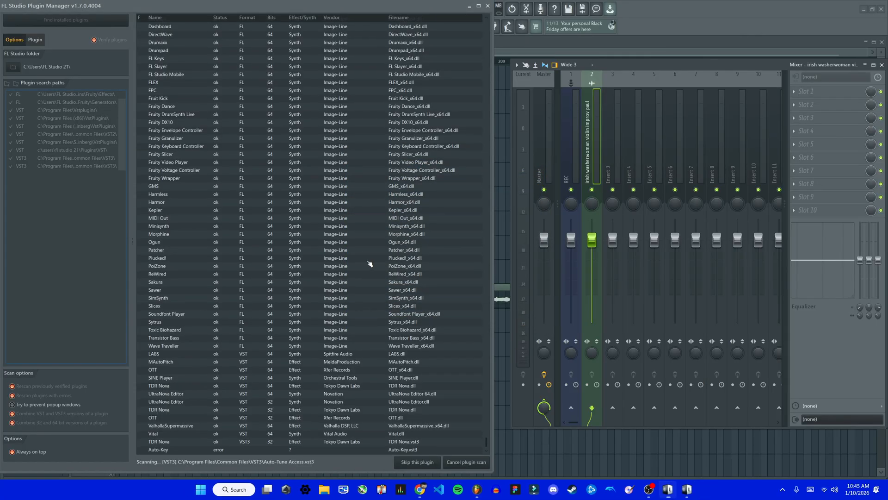
left_click(527, 314)
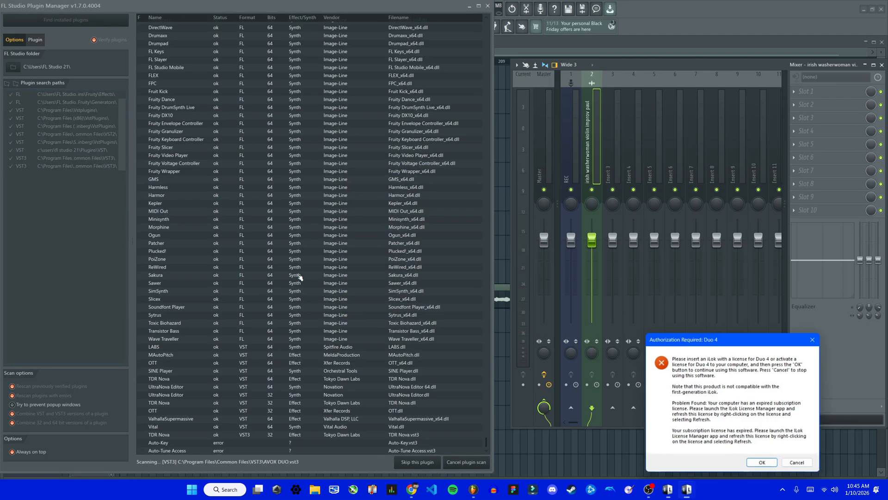
left_click(800, 463)
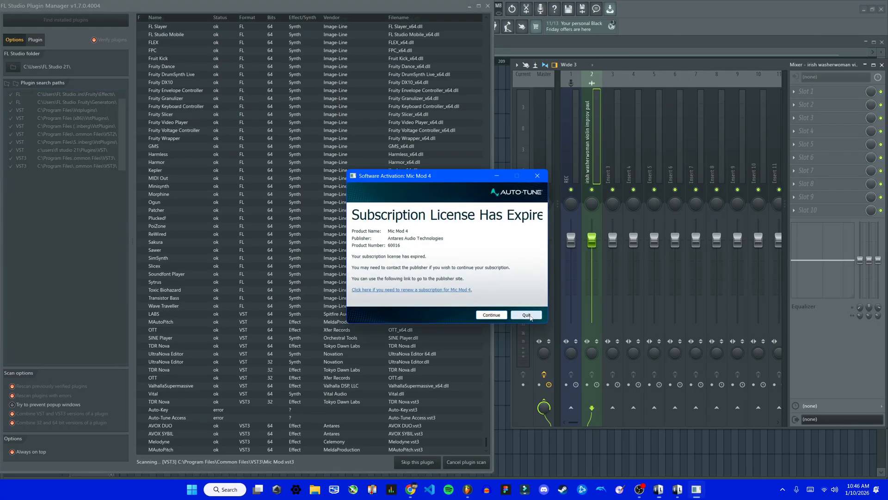
left_click(526, 315)
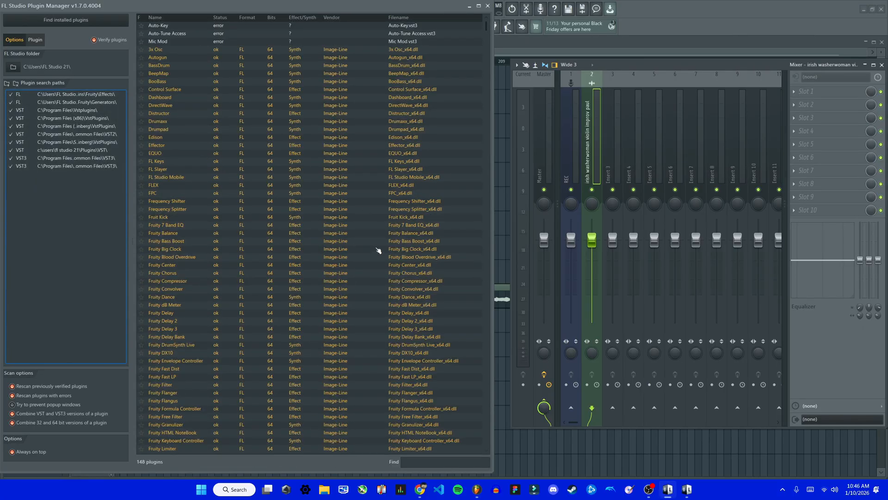
- Mark TDR Nova as a favorite in the scanned plugin list and close the Plugin Manager
scroll(371, 249, "down", 15)
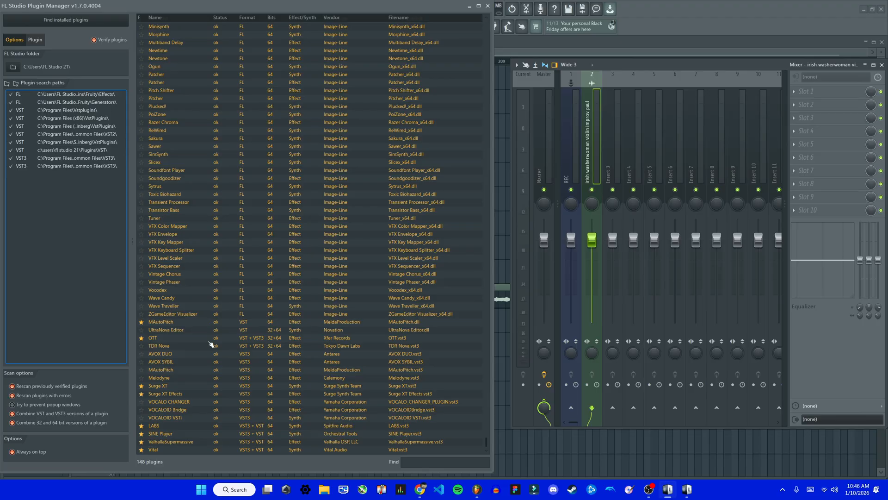
scroll(355, 175, "up", 20)
scroll(360, 177, "down", 20)
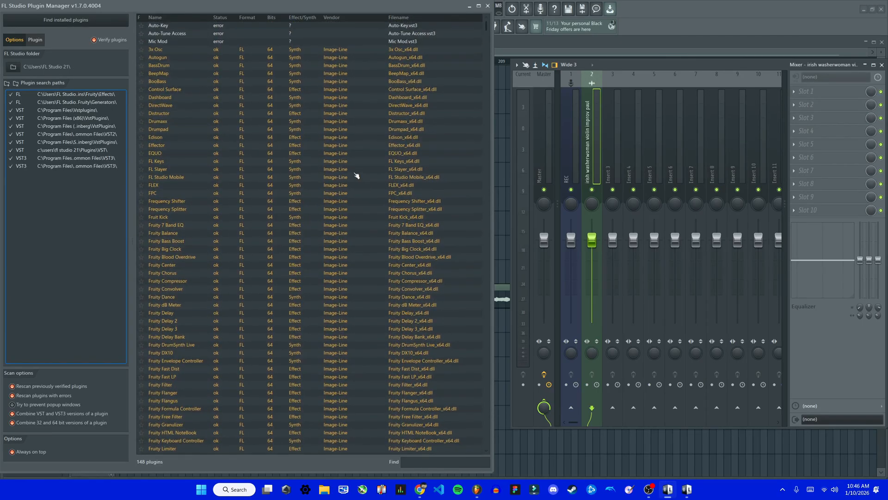
scroll(365, 216, "down", 3)
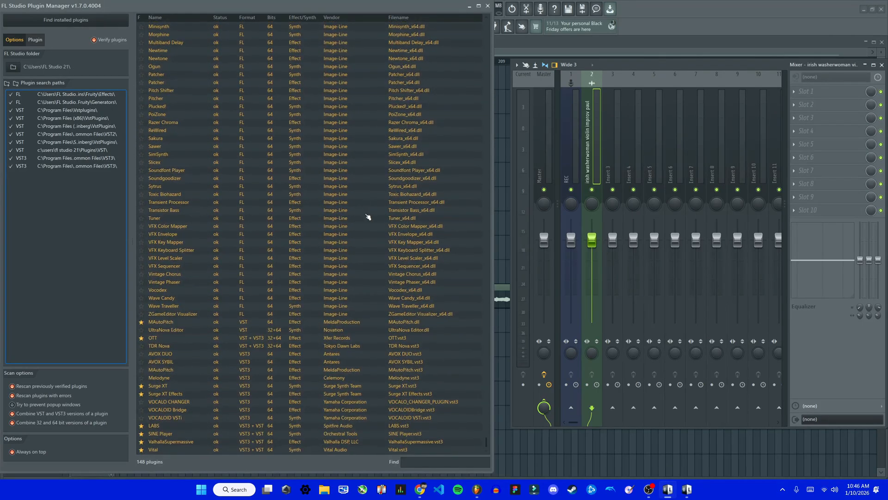
left_click(144, 348)
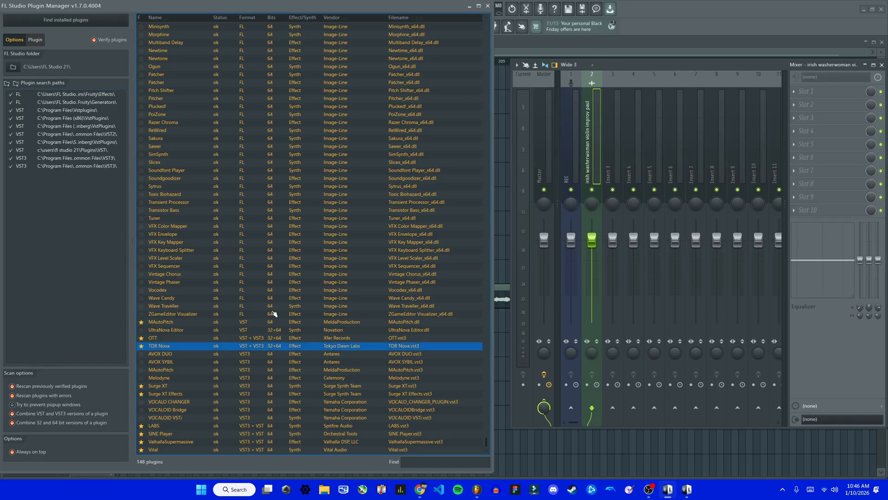
left_click(488, 6)
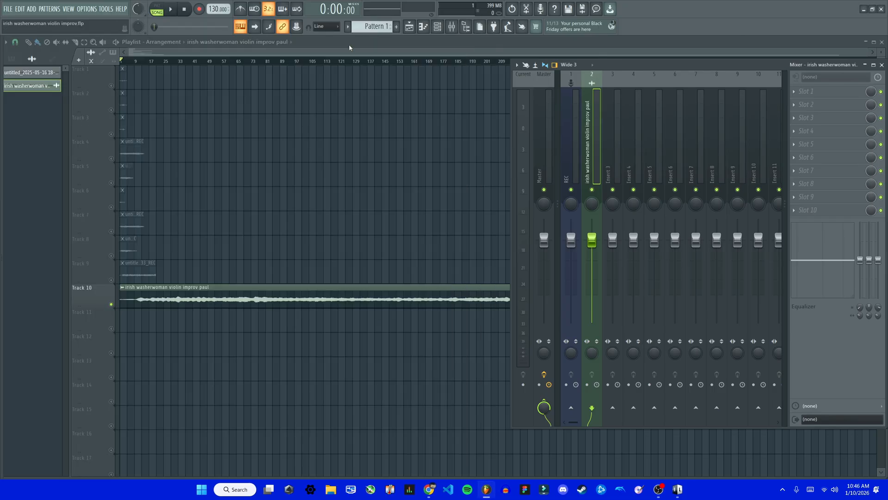
- Load TDR Nova into effect slot 1 of mixer track 2 from the full effect plugin list
left_click(811, 91)
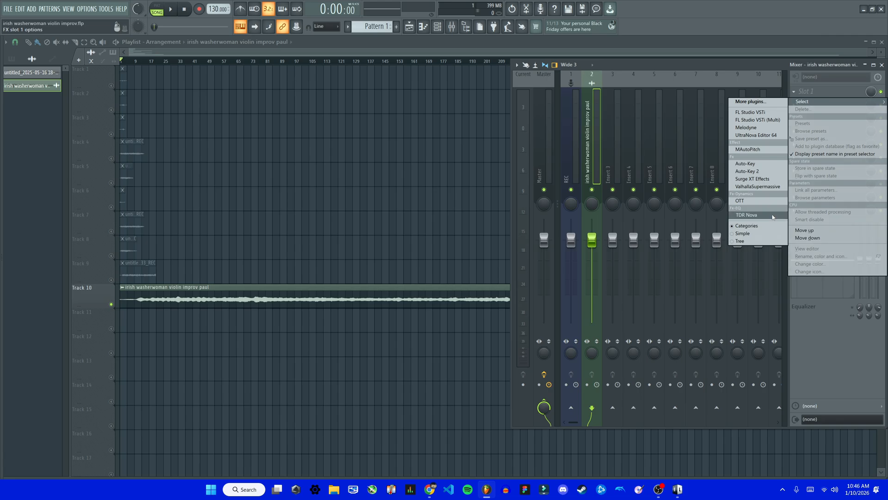
left_click(776, 106)
scroll(532, 262, "down", 10)
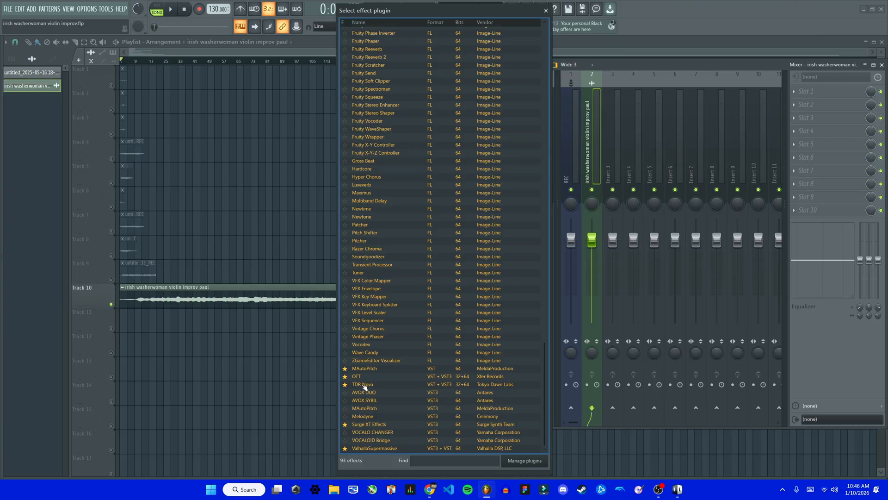
double_click(364, 385)
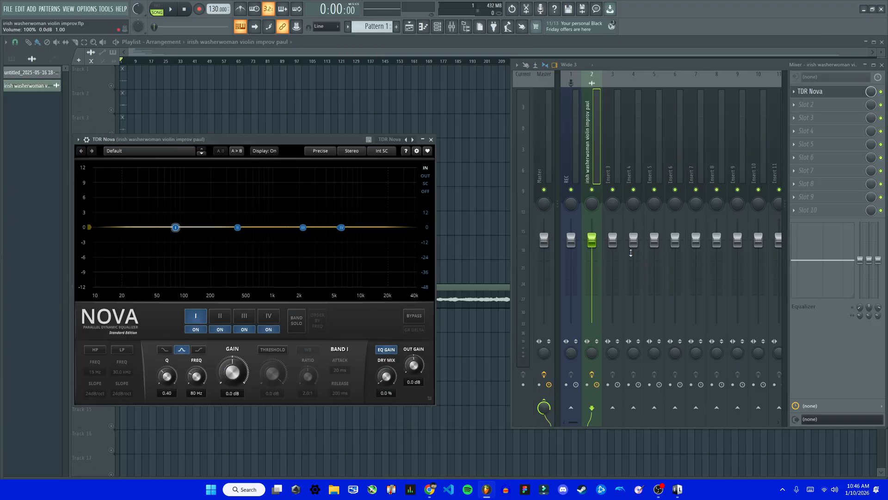
- Start song playback and enlarge the TDR Nova window to cover most of the playlist and mixer
left_click_drag(305, 140, 559, 138)
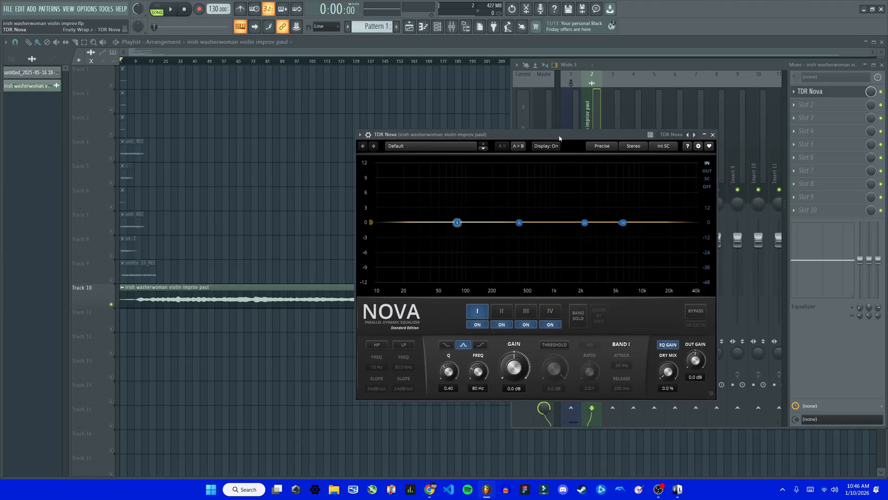
key("space")
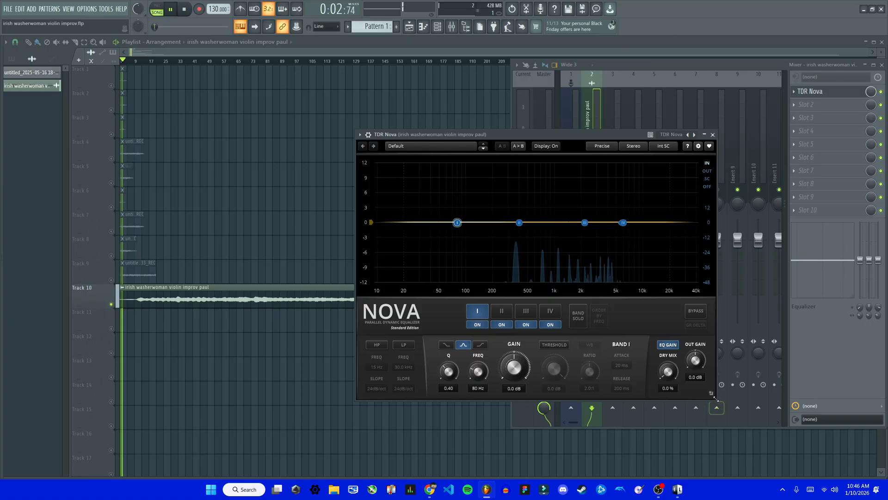
left_click_drag(709, 397, 814, 468)
left_click_drag(565, 142, 326, 67)
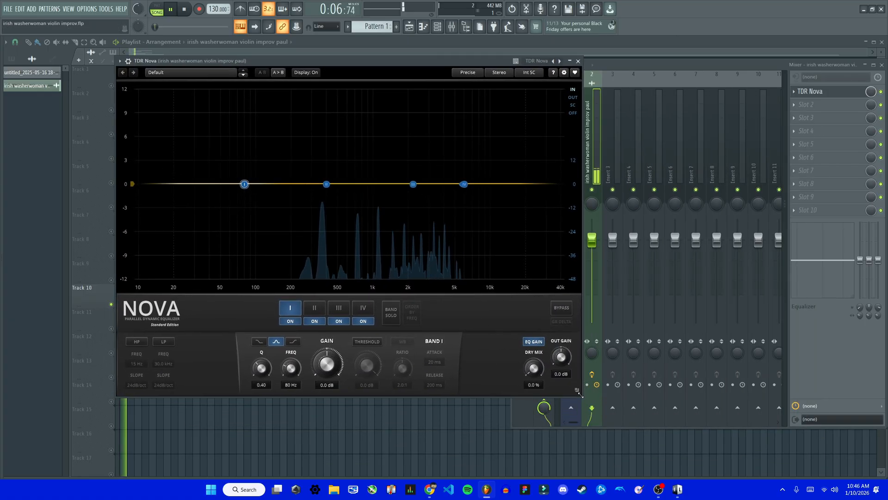
left_click_drag(580, 394, 796, 459)
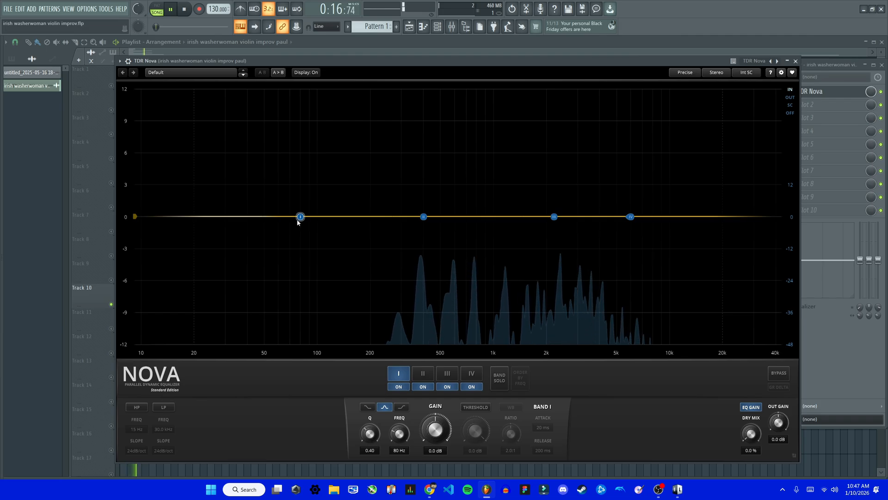
- Pull EQ band I down to about -7.7 dB at 87 Hz with a Q of 0.38
mouse_move(300, 217)
left_mouse_down()
mouse_move(300, 284)
mouse_move(304, 218)
left_mouse_up()
scroll(304, 218, "up", 1)
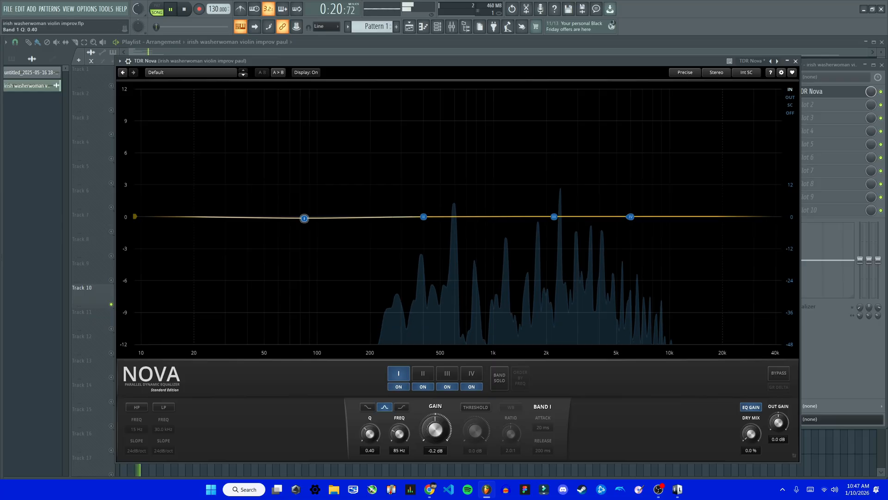
left_click_drag(367, 432, 368, 440)
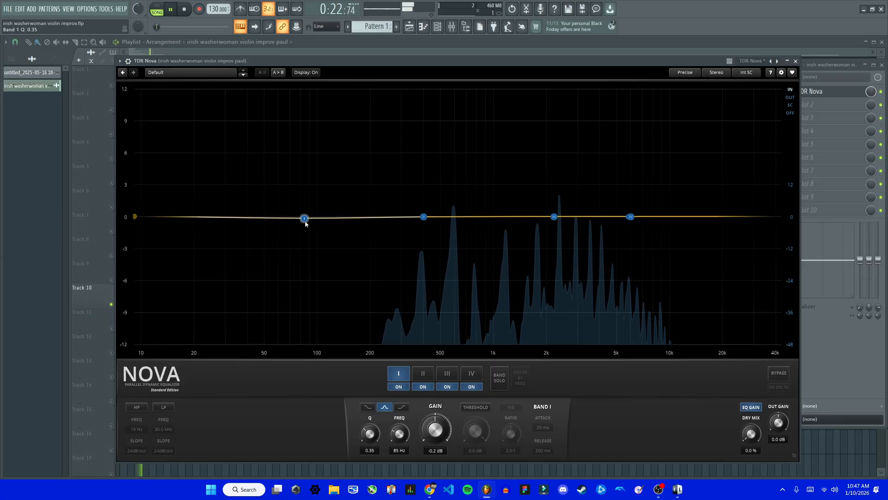
left_click_drag(306, 223, 307, 297)
scroll(307, 297, "up", 1)
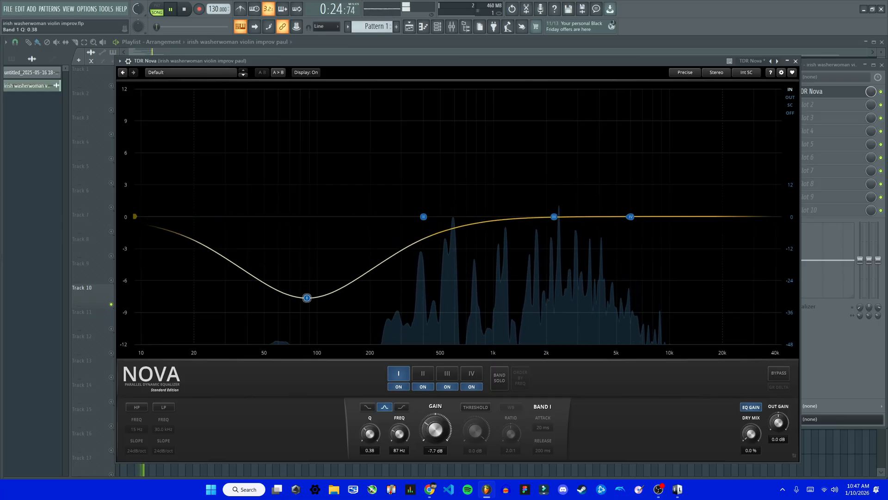
- Vary the width of band I, narrowing and widening the dip, and finish at a Q of 6.00
scroll(306, 298, "up", 10)
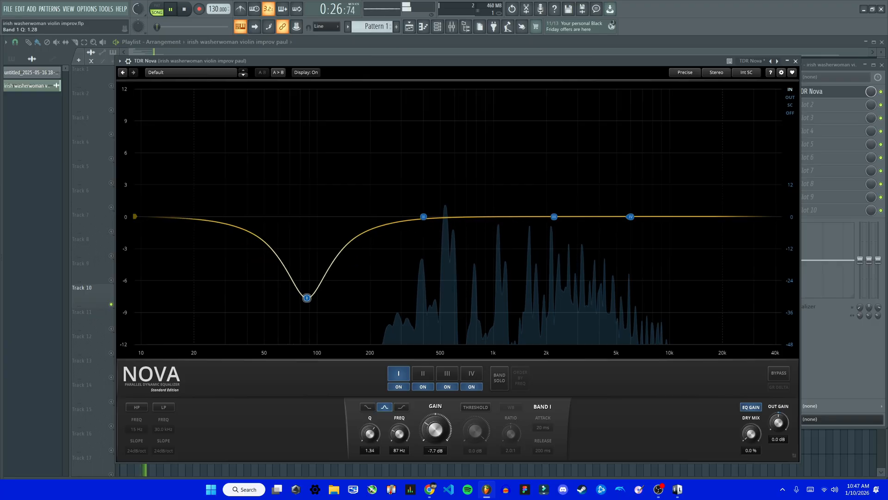
scroll(307, 298, "up", 5)
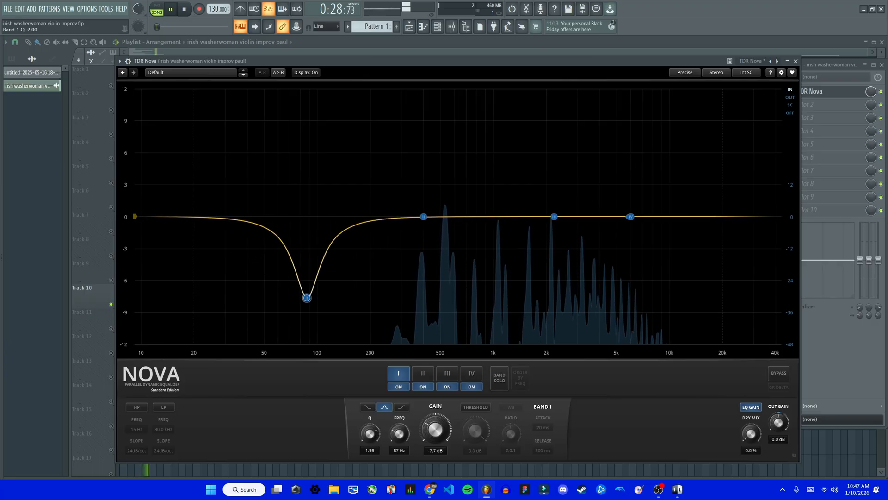
scroll(307, 298, "down", 14)
scroll(307, 297, "up", 8)
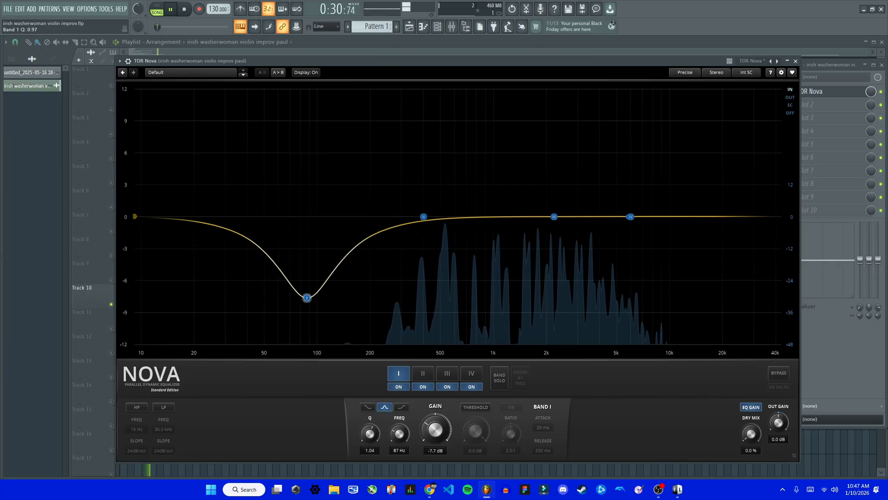
scroll(306, 298, "up", 10)
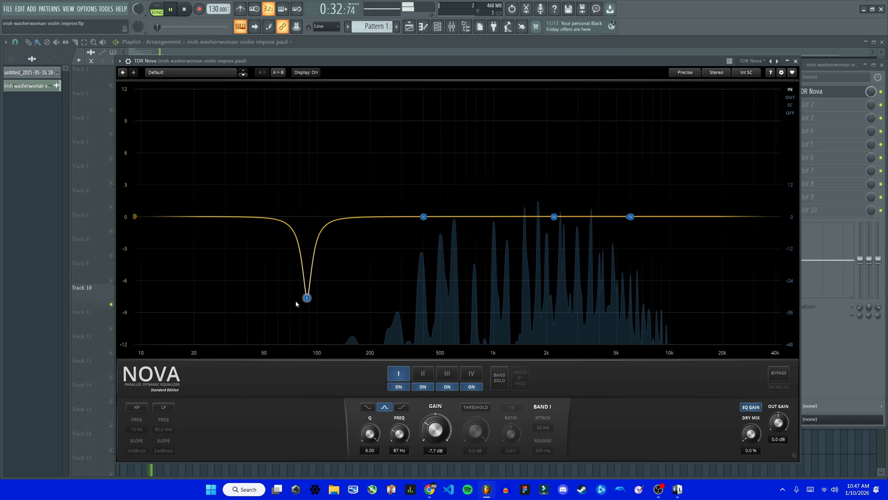
- Move band I to a -12 dB cut at about 379 Hz and reduce its Q to 5.55
left_click_drag(310, 299, 426, 351)
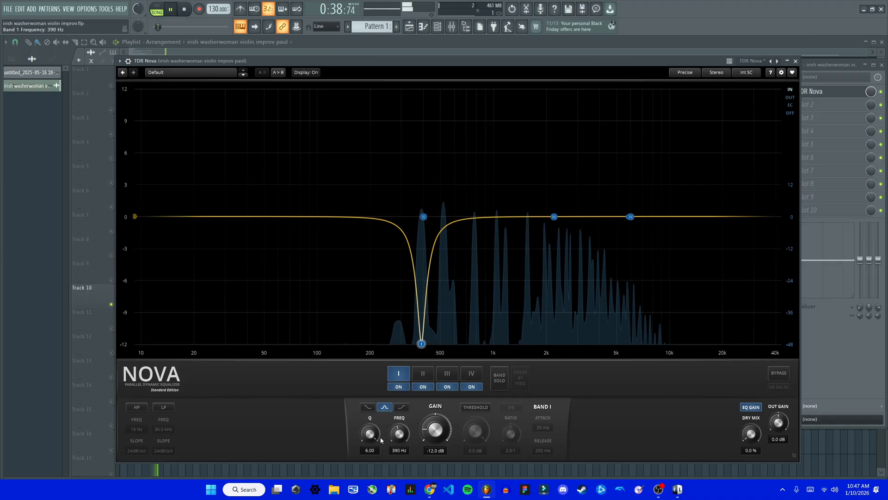
mouse_move(379, 437)
left_mouse_down()
mouse_move(378, 448)
mouse_move(370, 440)
left_mouse_up()
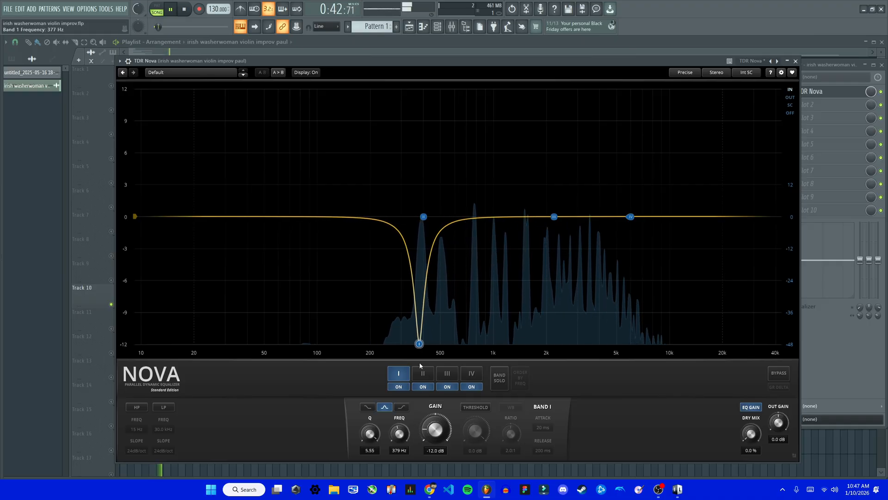
- Move band I to about 112 Hz at -2.4 dB and widen it to a Q of 0.10
left_click_drag(421, 345, 327, 243)
scroll(341, 244, "down", 5)
scroll(341, 244, "down", 5)
scroll(334, 242, "up", 5)
scroll(332, 243, "down", 3)
scroll(327, 243, "down", 15)
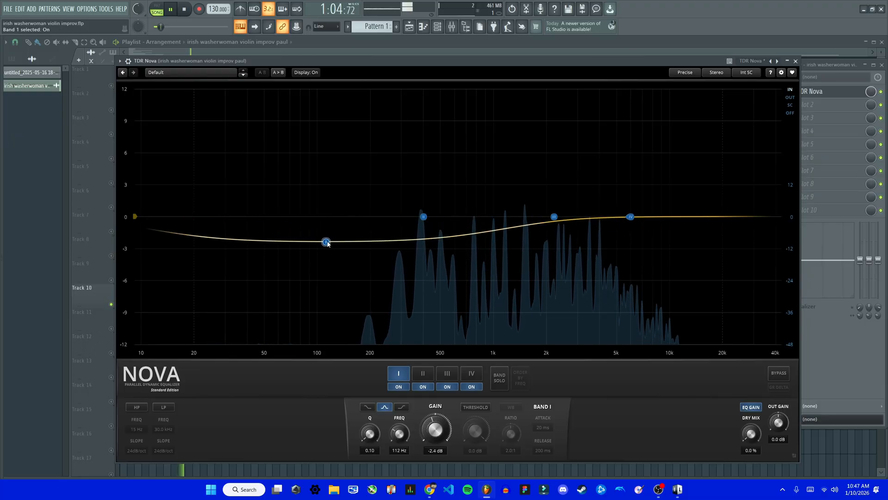
- Move band I to about 301 Hz, vary its width up to a Q of 6.00 and bring its gain to -0.1 dB
scroll(327, 243, "up", 10)
left_click_drag(327, 243, 404, 299)
scroll(367, 282, "down", 4)
scroll(363, 281, "up", 5)
scroll(363, 281, "down", 4)
scroll(362, 281, "up", 5)
scroll(360, 279, "down", 5)
scroll(359, 279, "up", 4)
scroll(359, 279, "down", 5)
scroll(357, 278, "up", 4)
scroll(357, 278, "down", 4)
scroll(343, 271, "up", 5)
left_click_drag(427, 422, 426, 385)
- Step through EQ bands I to IV to view each band's settings
left_click(429, 377)
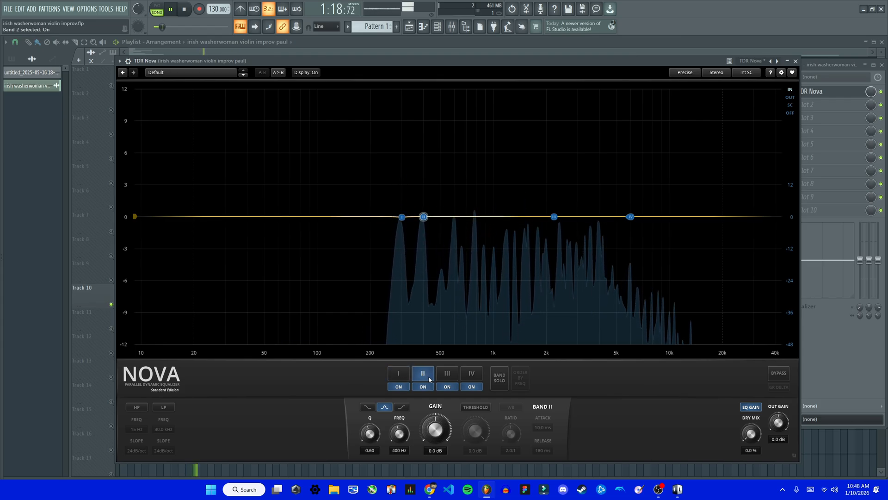
left_click(447, 375)
left_click(480, 375)
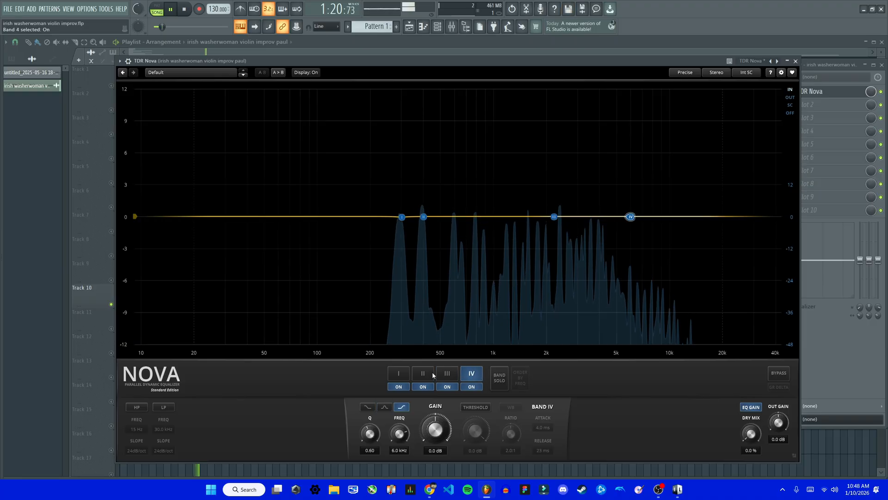
left_click(406, 375)
left_click(427, 376)
left_click(455, 376)
left_click(475, 374)
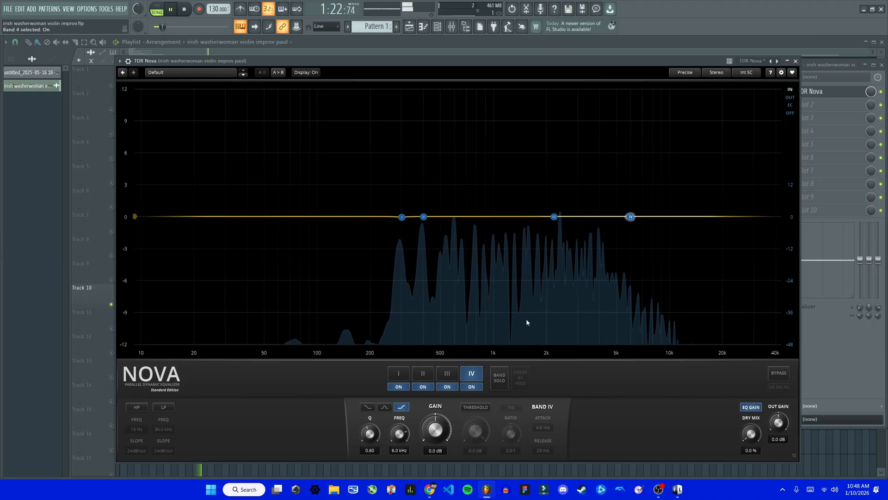
- Select band I, switch it off and switch it back on
left_click(396, 374)
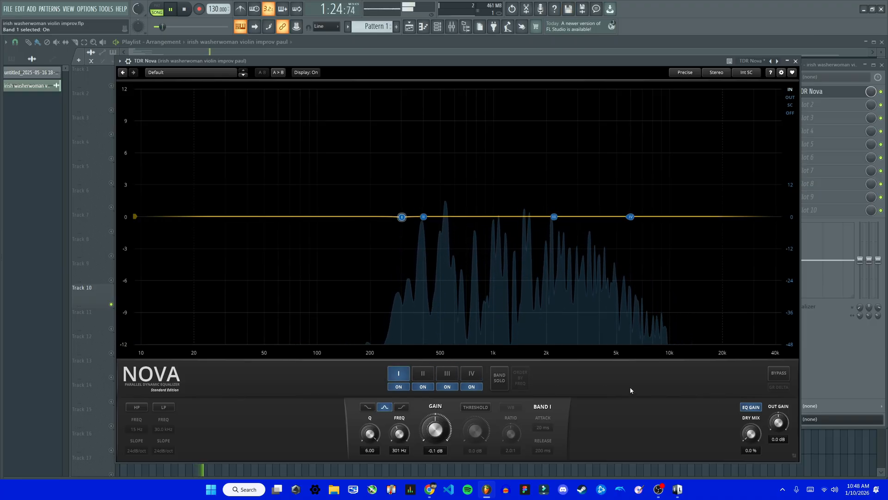
left_click(400, 389)
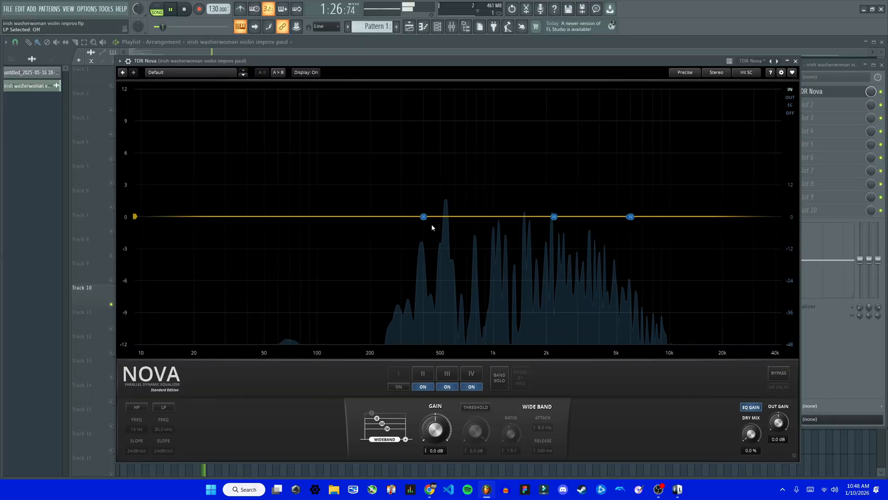
left_click(399, 387)
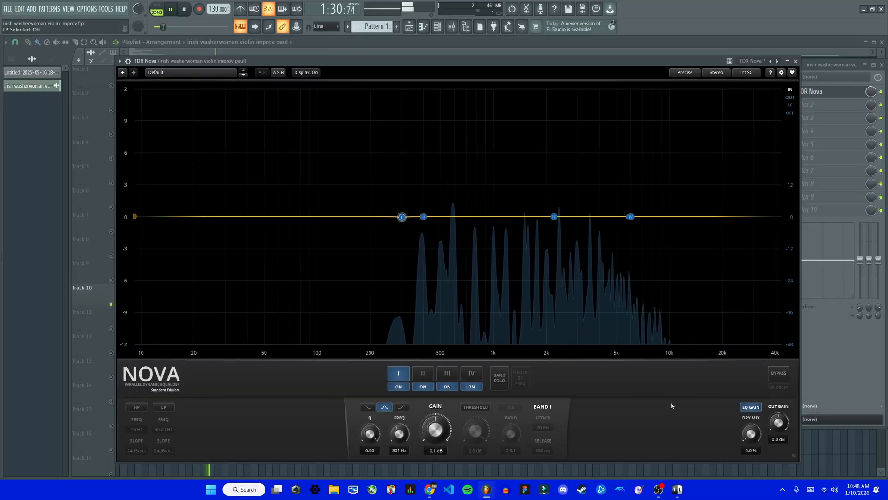
- Enable both the low-pass and the high-pass filter
left_click(165, 407)
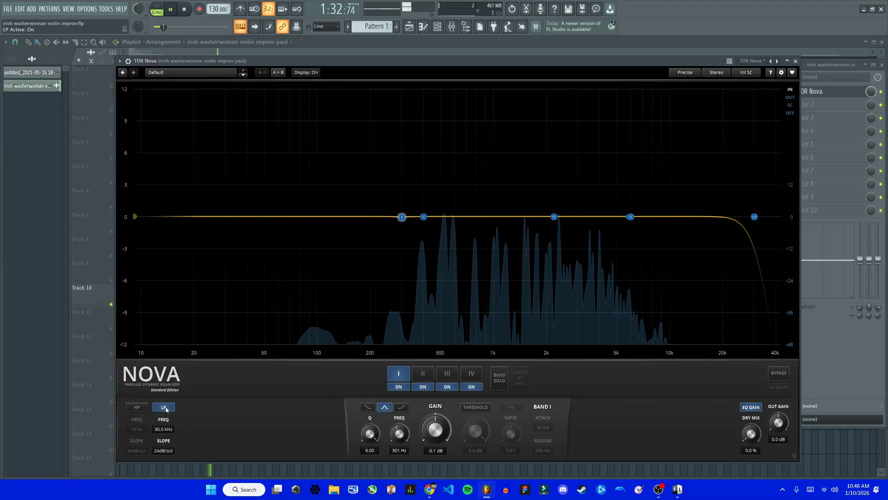
left_click(137, 407)
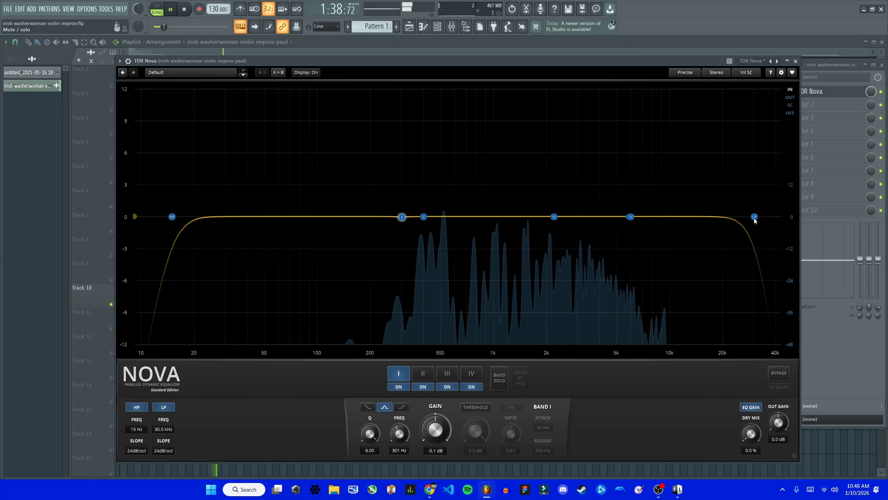
- Sweep the low-pass to 950 Hz and back to 30.9 kHz, and the high-pass up to about 1147 Hz and down to 10 Hz
left_click_drag(755, 216, 488, 241)
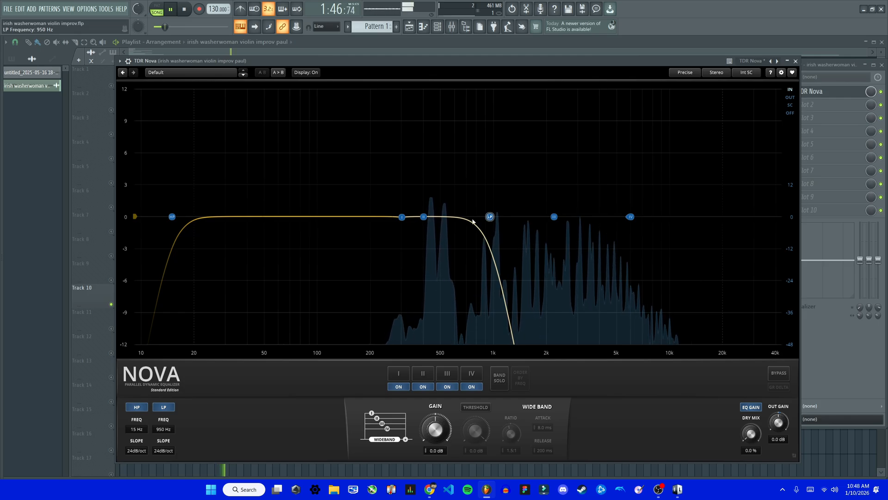
left_click_drag(491, 216, 757, 217)
left_click_drag(177, 220, 509, 254)
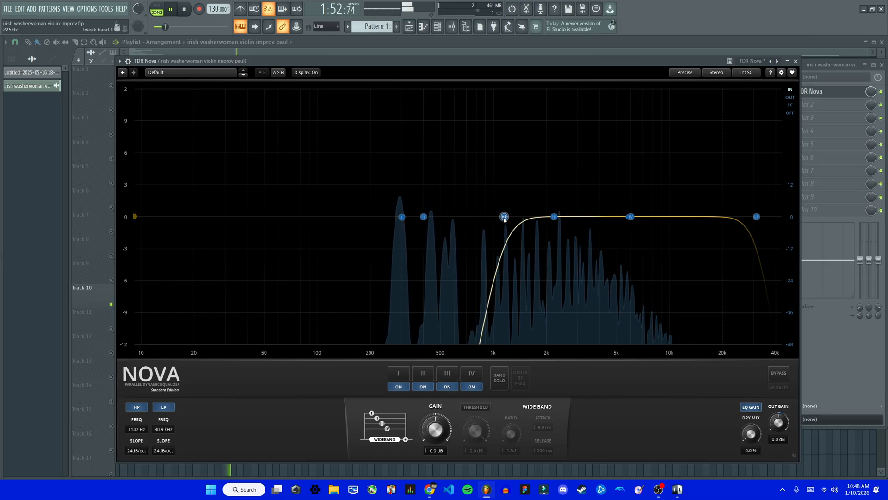
left_click_drag(504, 218, 140, 217)
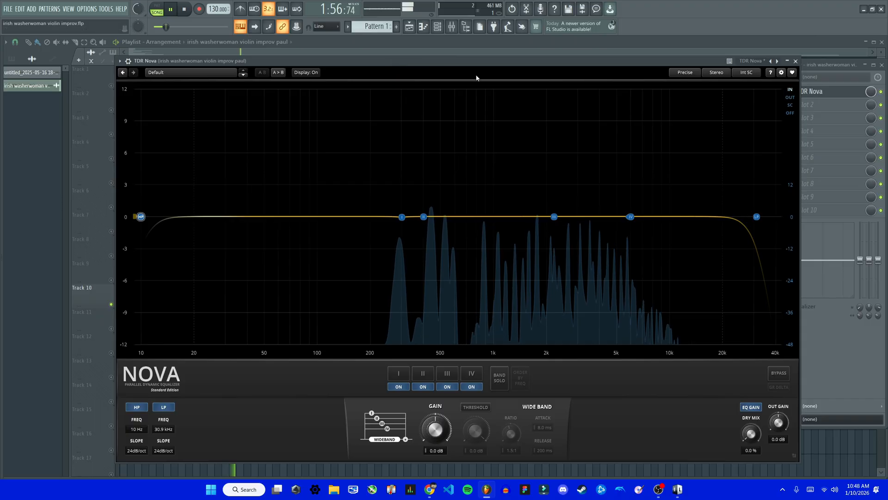
- Pause song playback and reposition the TDR Nova window so the whole equalizer is in view beside the effect slots
left_click_drag(480, 64, 605, 163)
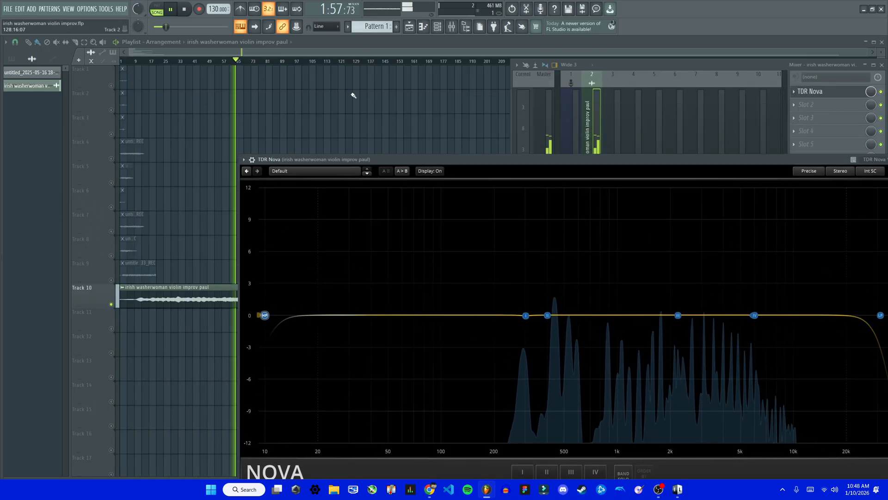
left_click(171, 10)
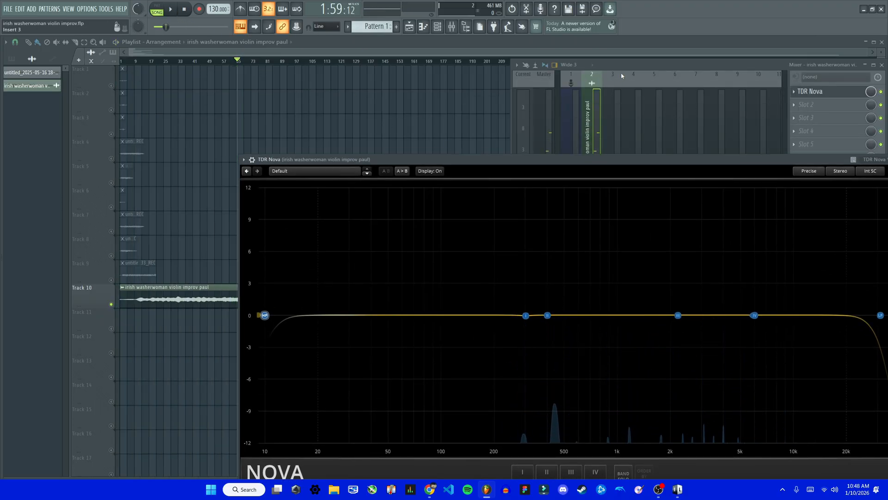
left_click_drag(698, 165, 544, 72)
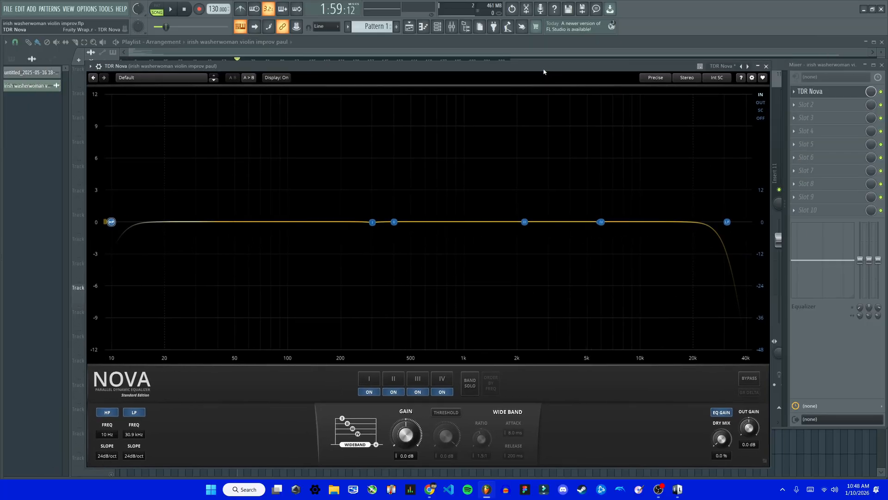